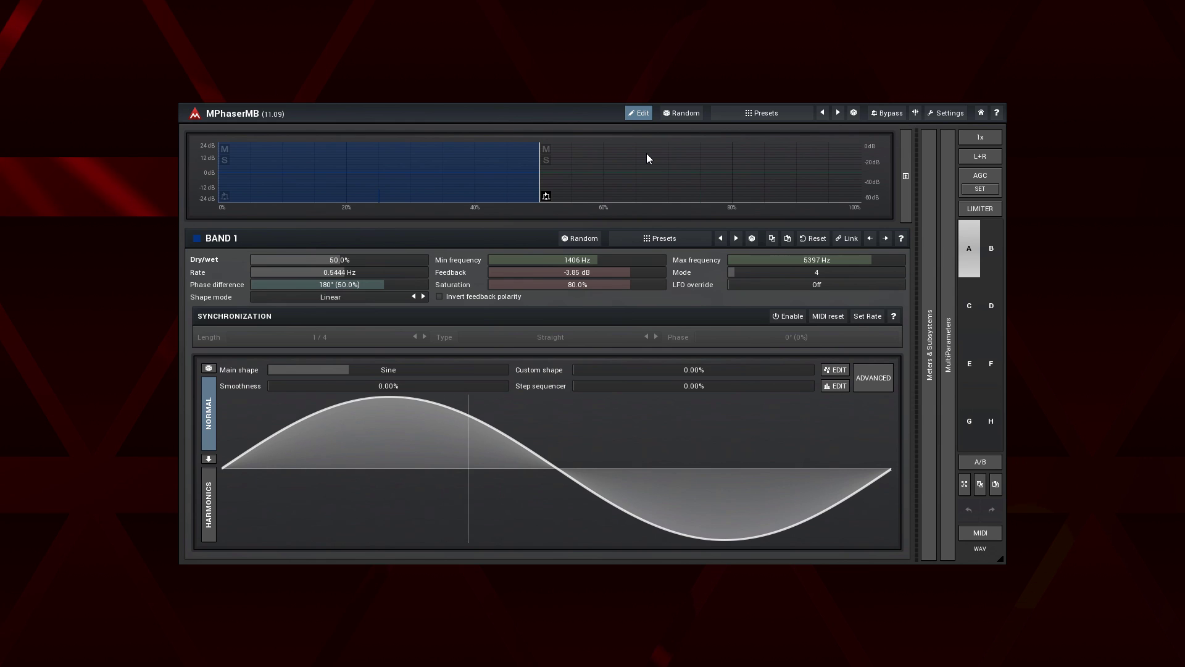
- Audition Band 2 and Band 1 solo, unsolo, then select Band 2's phaser settings
left_click(548, 162)
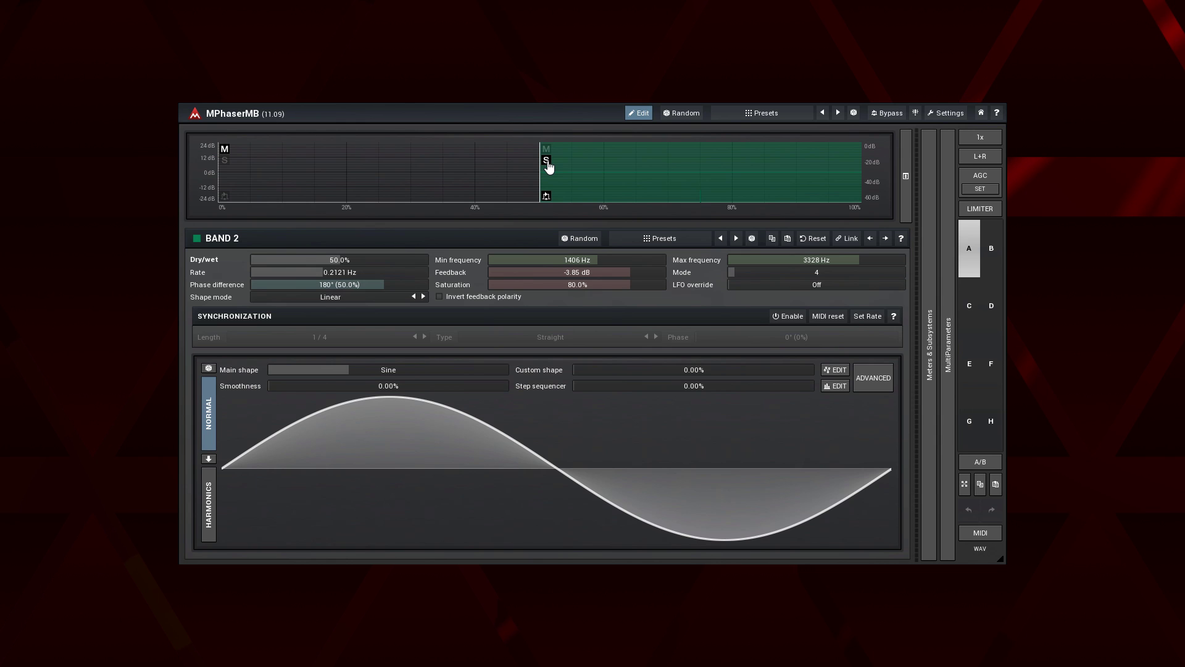
left_click(225, 162)
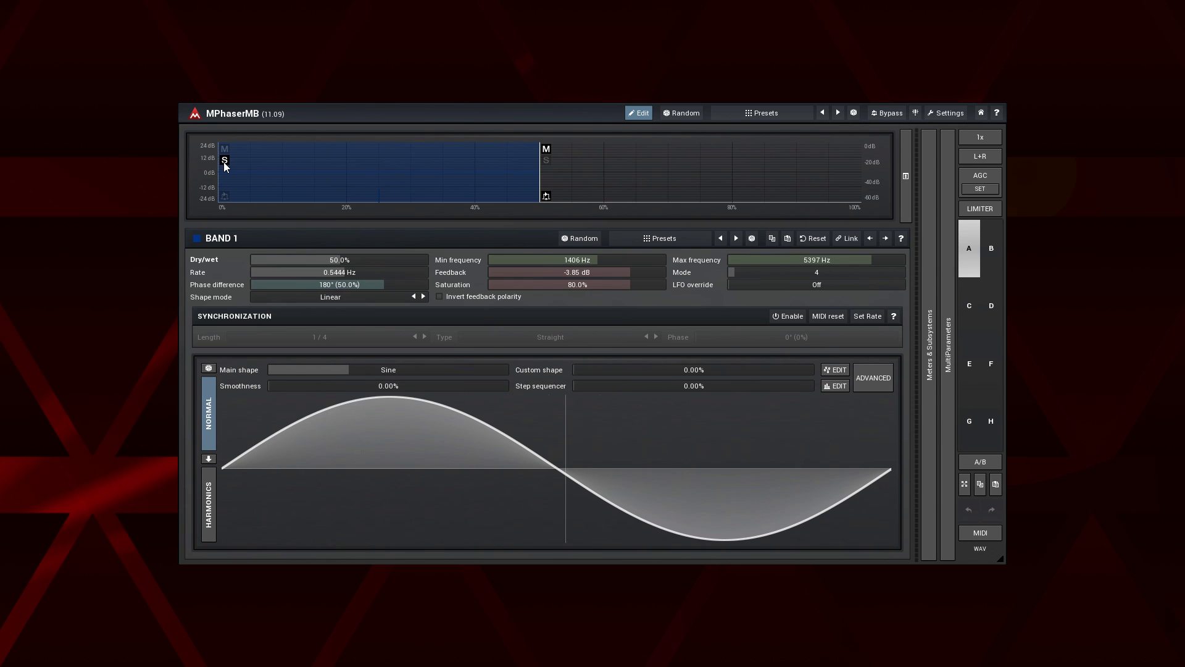
left_click(225, 160)
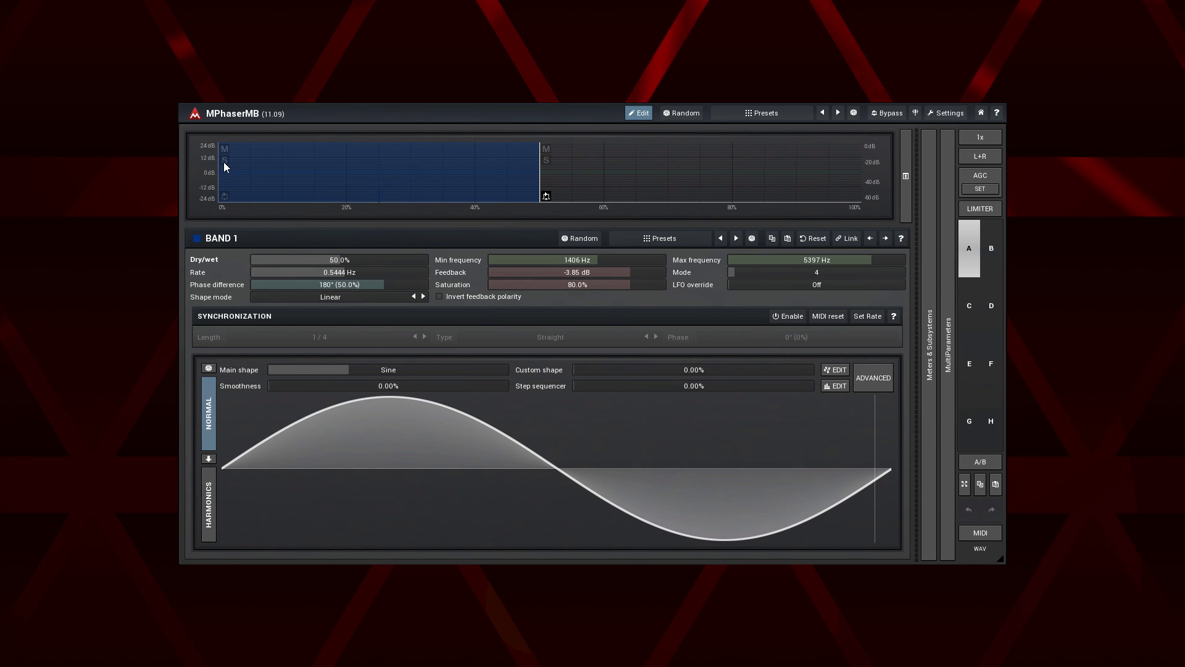
left_click(615, 155)
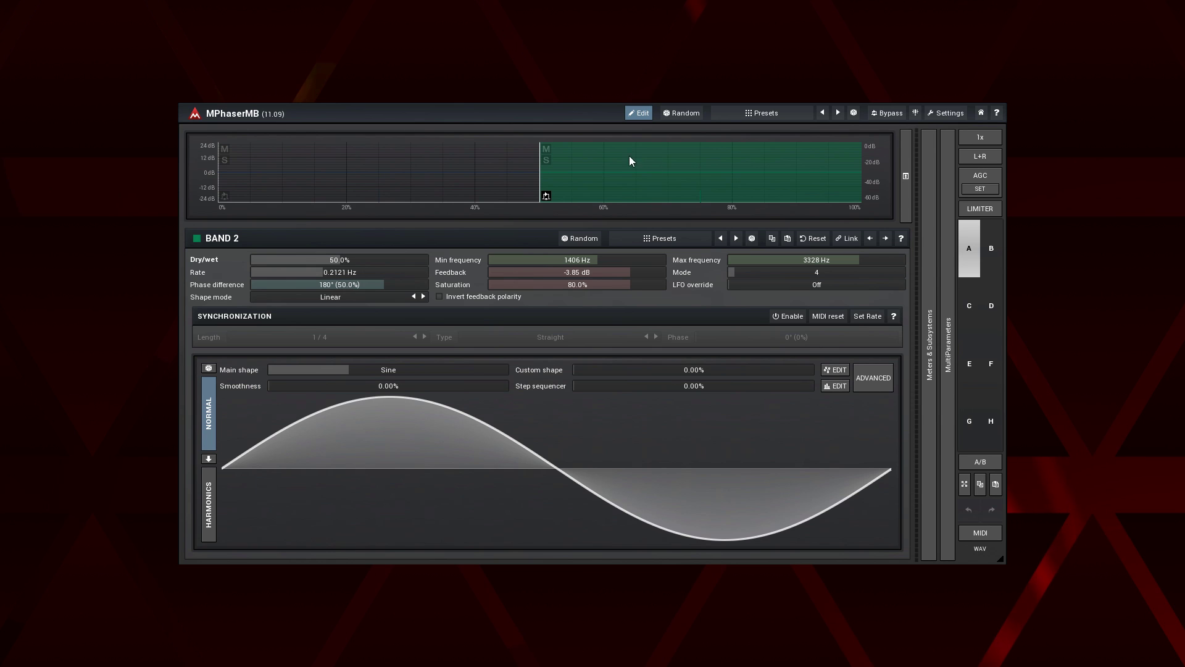
- Switch to settings slot B, which holds one full-range Band 1
left_click(992, 253)
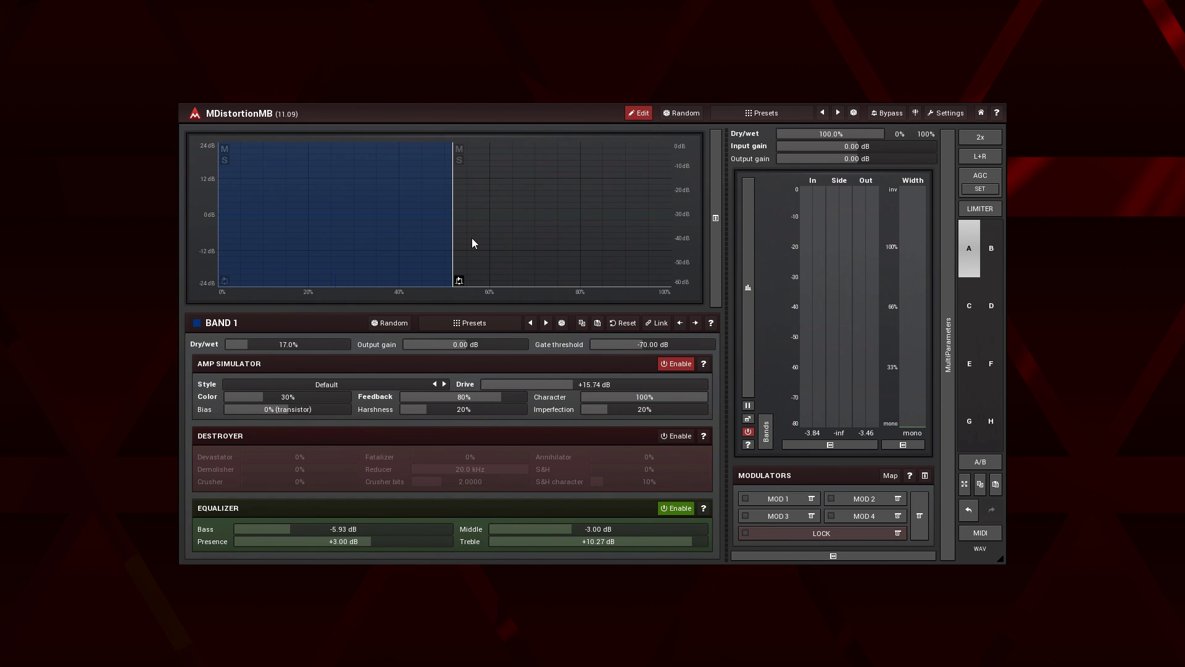
- Select the bypassed Band 2 to show its 7.8% dry/wet and +2.30 dB output
left_click(475, 243)
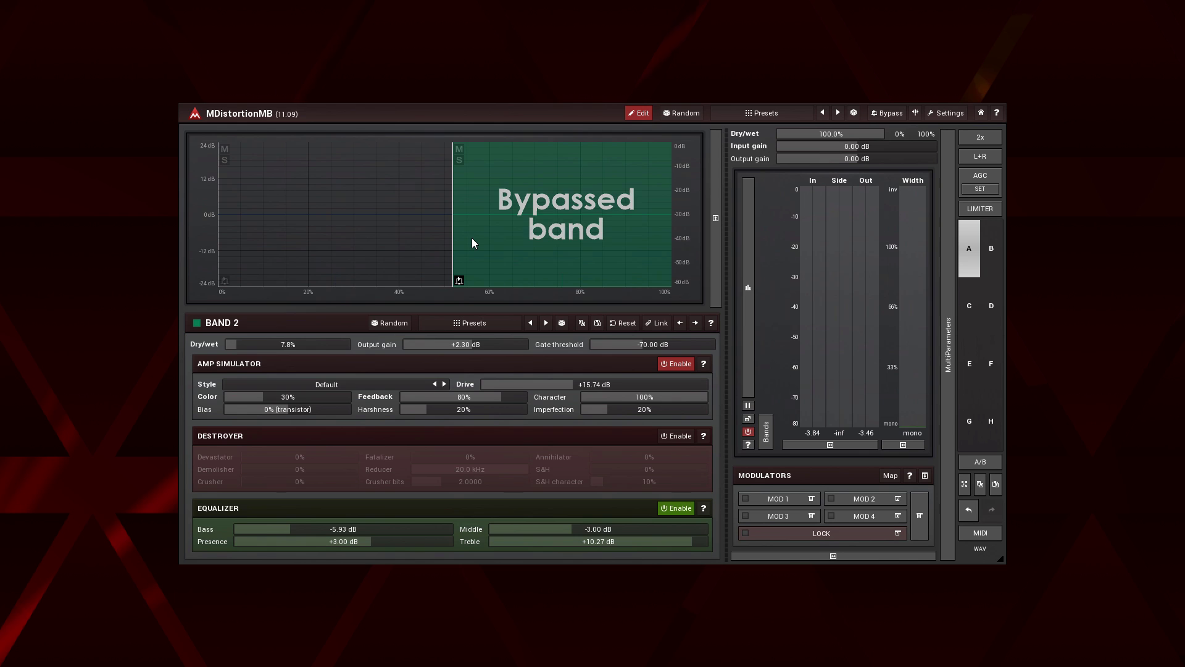
- Start playback and move the Band 1/Band 2 crossover down to about 48%
key("space")
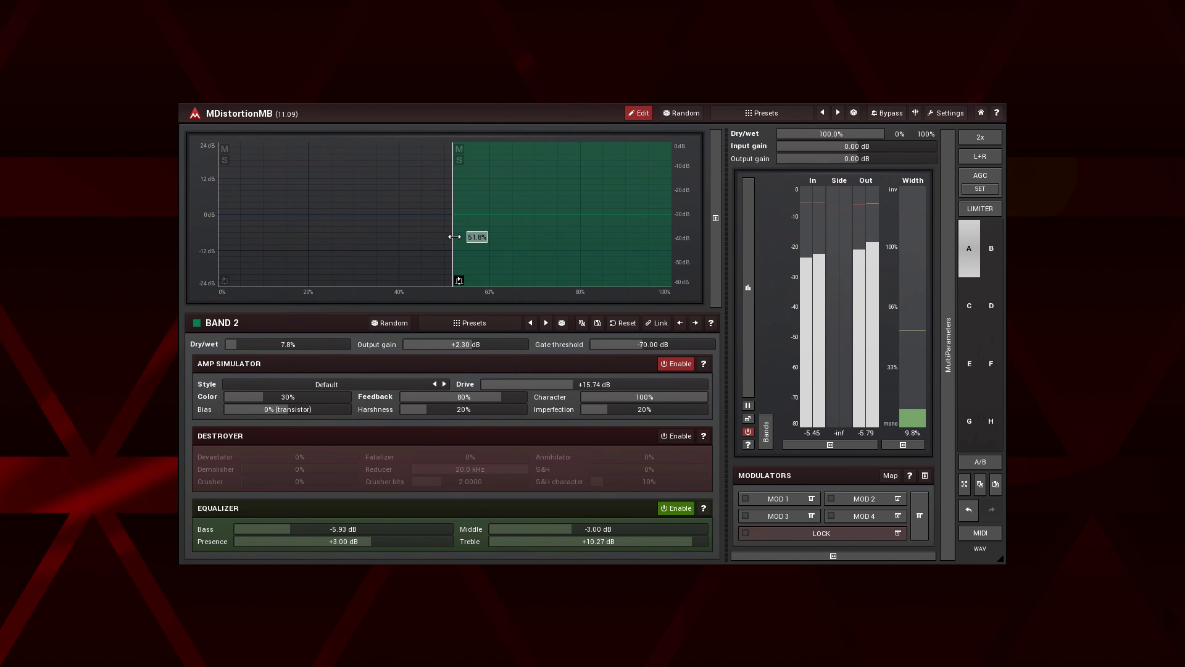
left_click_drag(453, 239, 434, 278)
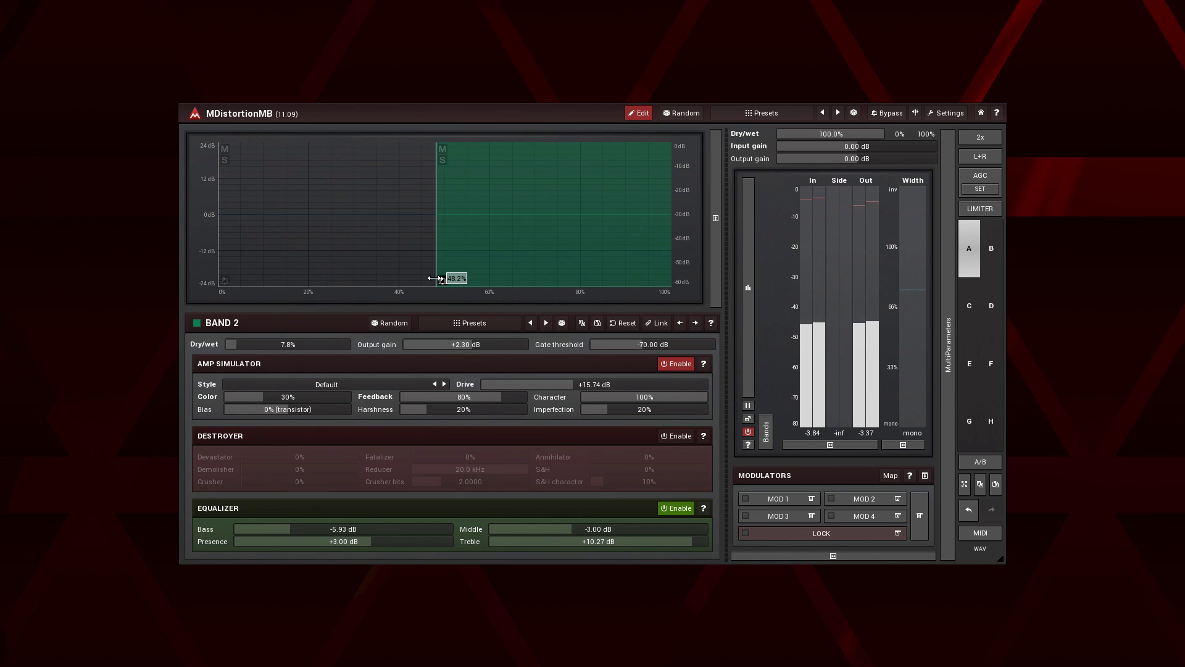
- Record a crossover sweep into Modulator 1, moving the split between 30% and 100%
right_click(807, 505)
left_click(842, 529)
left_click_drag(437, 267, 715, 314)
left_click(747, 500)
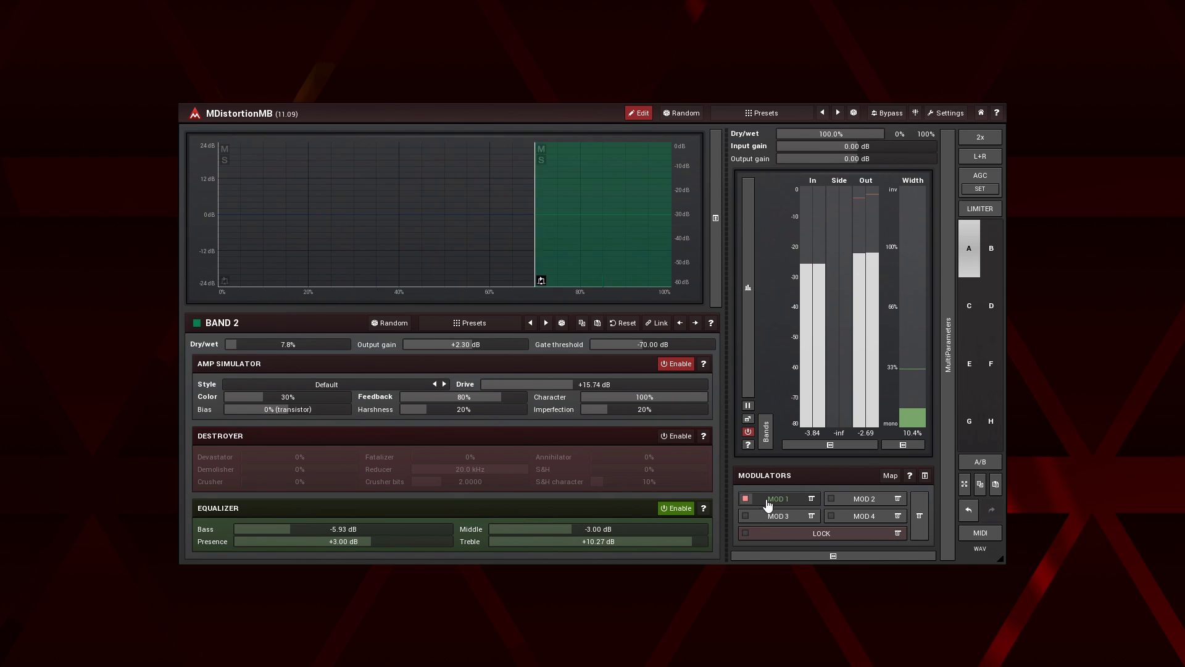
left_click(773, 501)
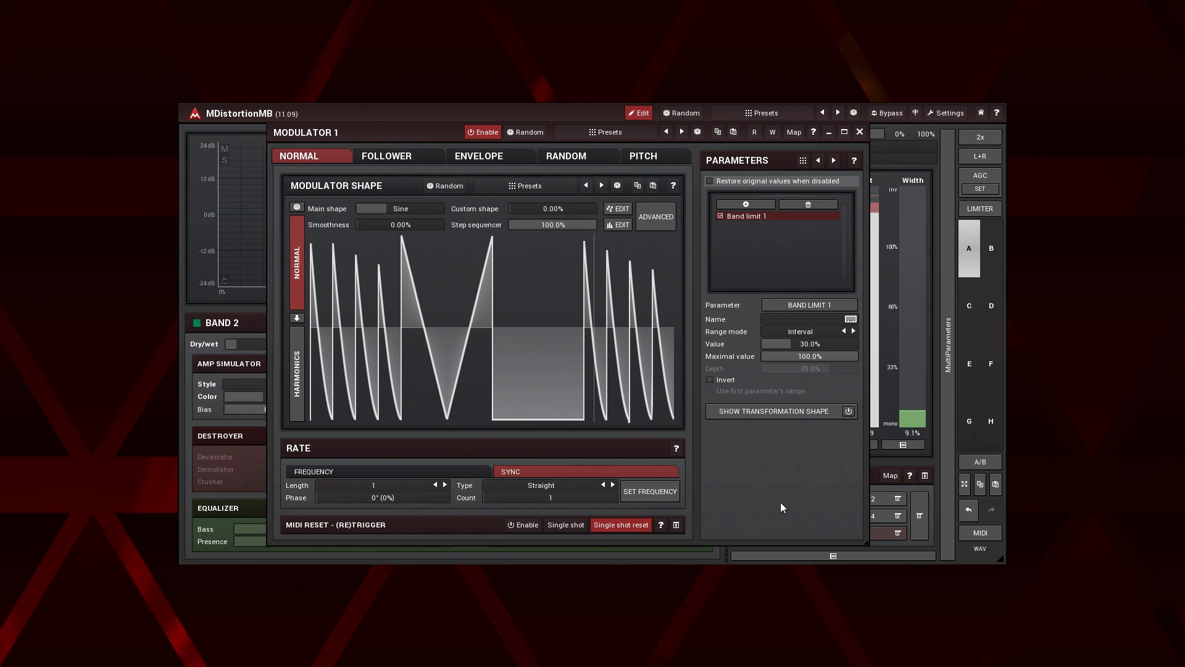
left_click(860, 132)
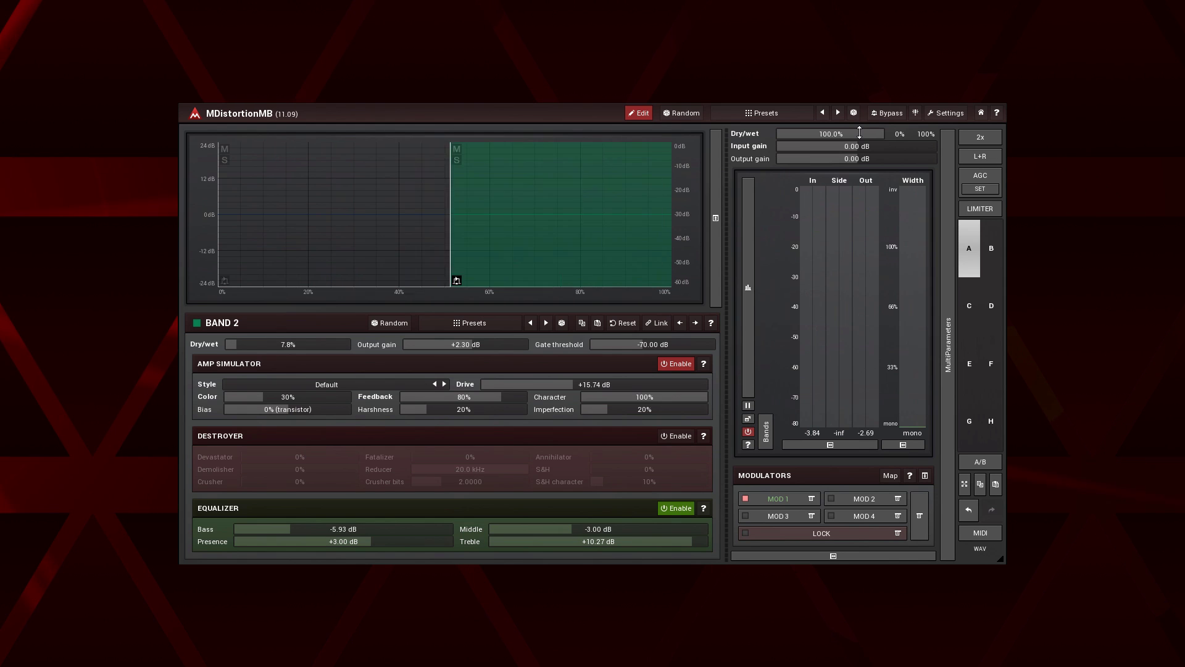
- Switch to slot B, the single-band Band 1 setup at 17% dry/wet and +15.74 dB drive
left_click(992, 249)
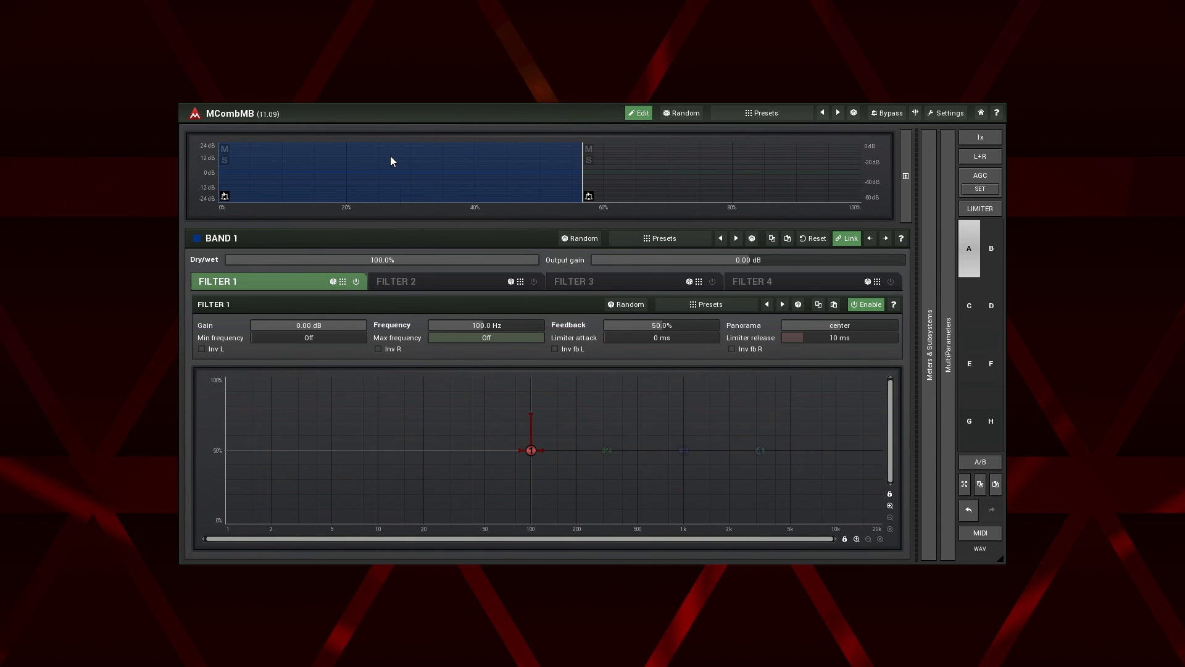
- Put Band 1's crossover in Tonal/Transient mode and adjust its Level slope
right_click(390, 155)
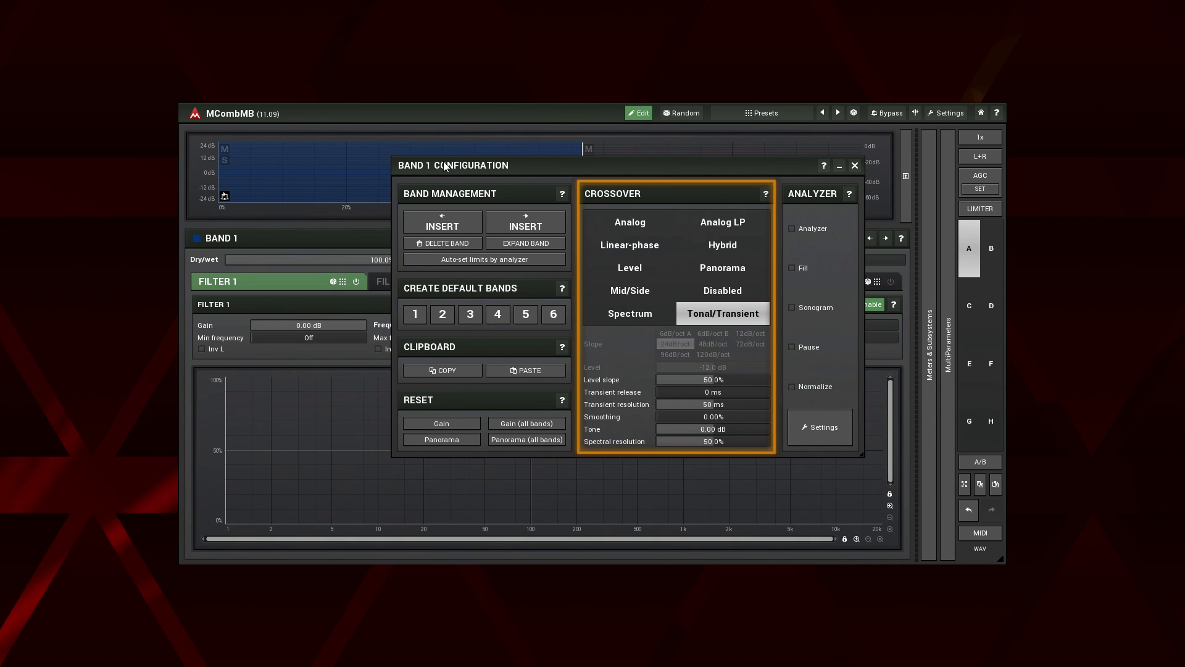
left_click(855, 166)
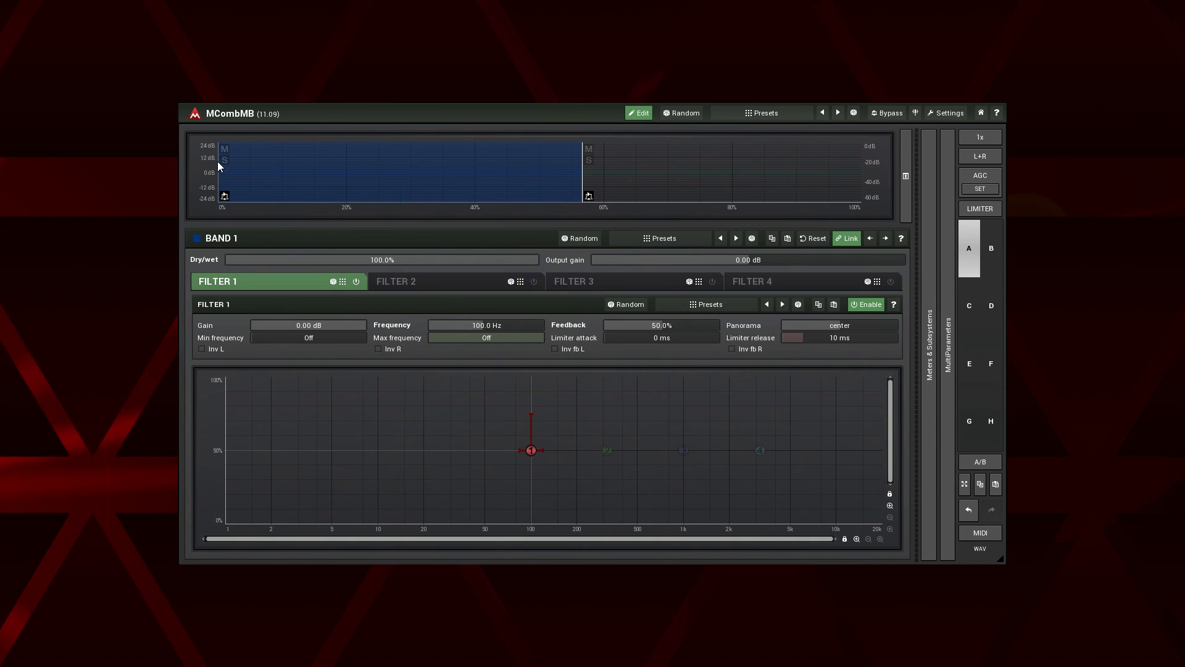
left_click(319, 160)
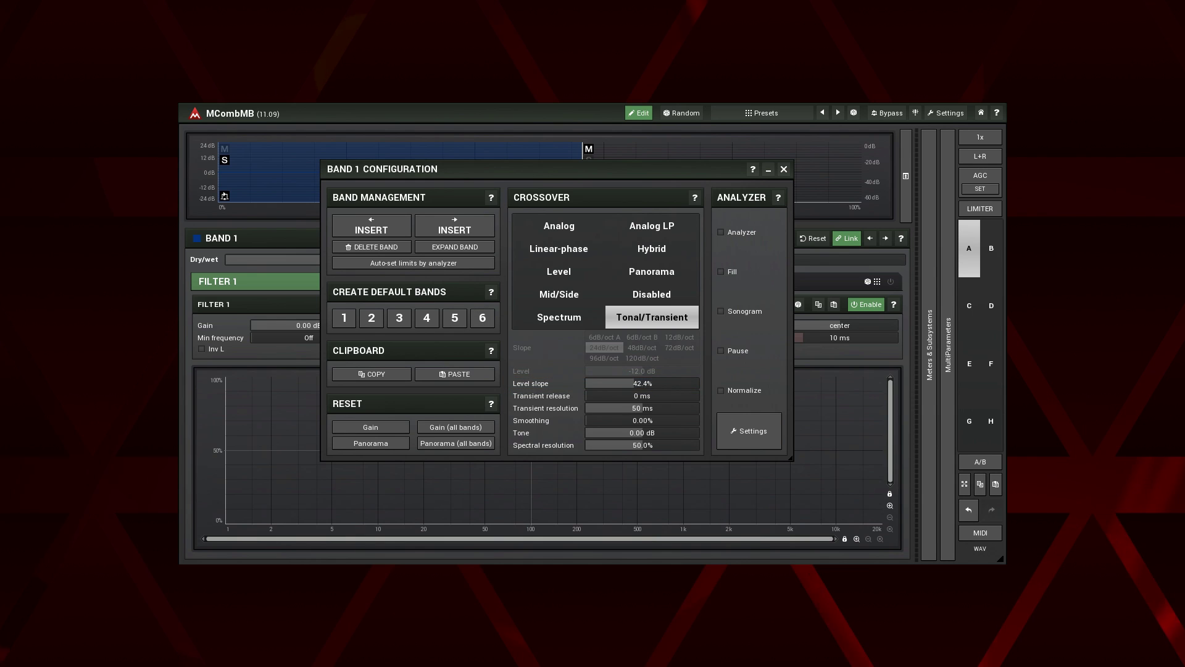
left_click_drag(642, 384, 643, 457)
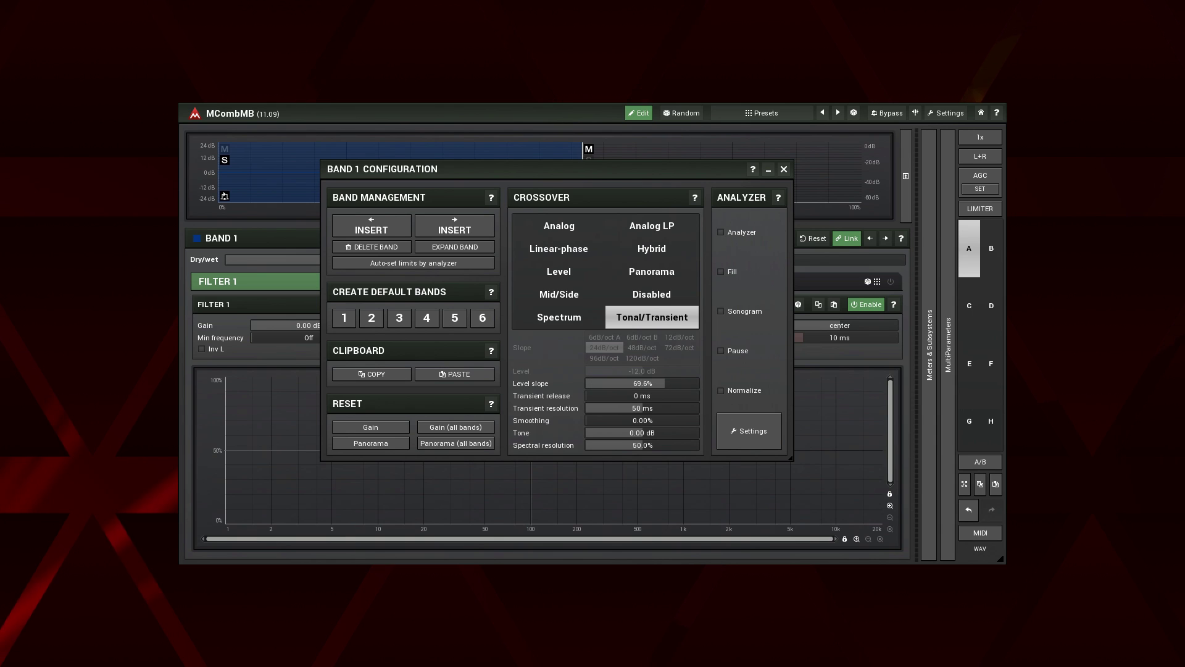
left_click_drag(642, 384, 653, 406)
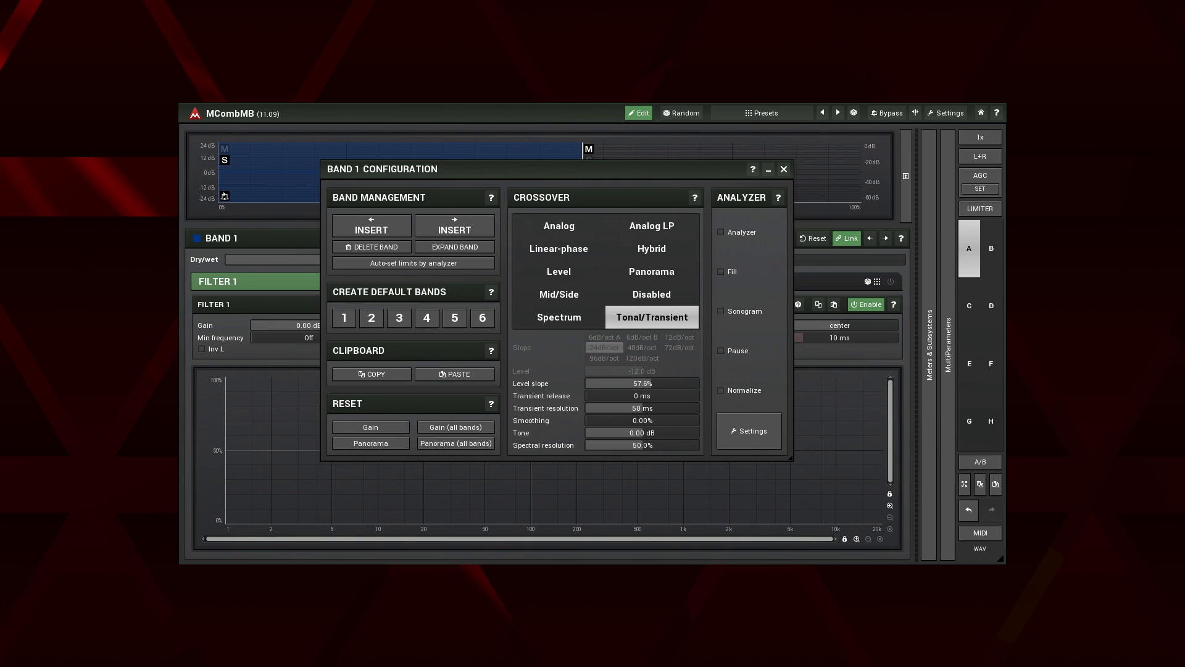
- Open band 2's crossover configuration and bring the Transient release slider to 10.0 ms
key("Escape")
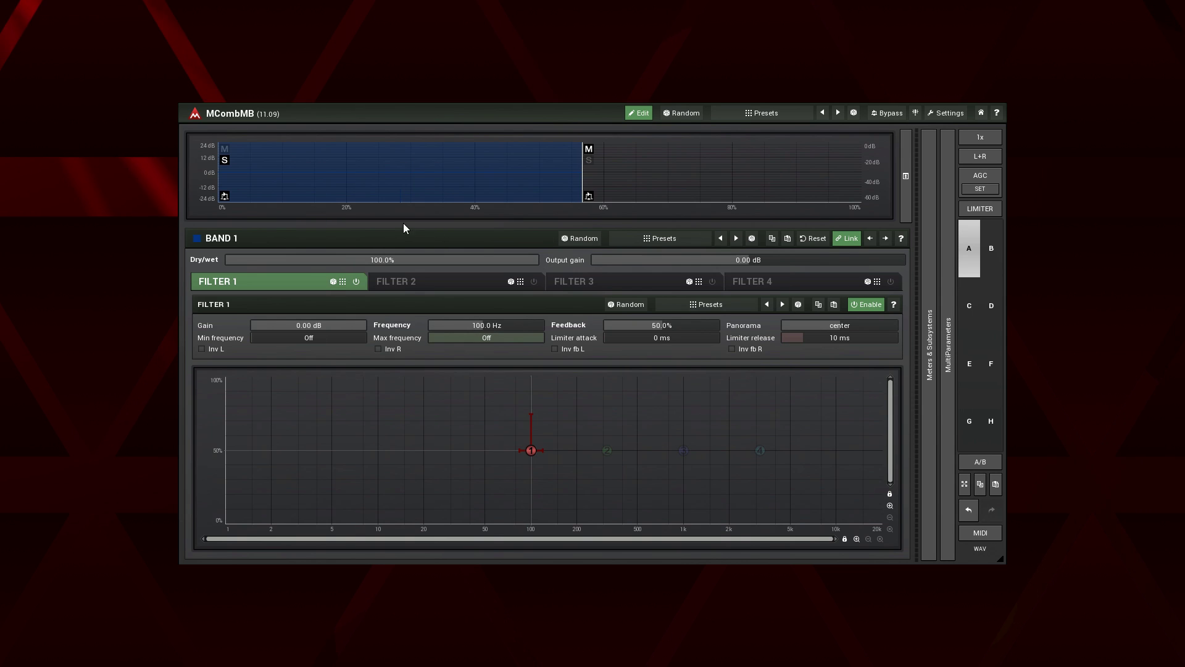
left_click(587, 167)
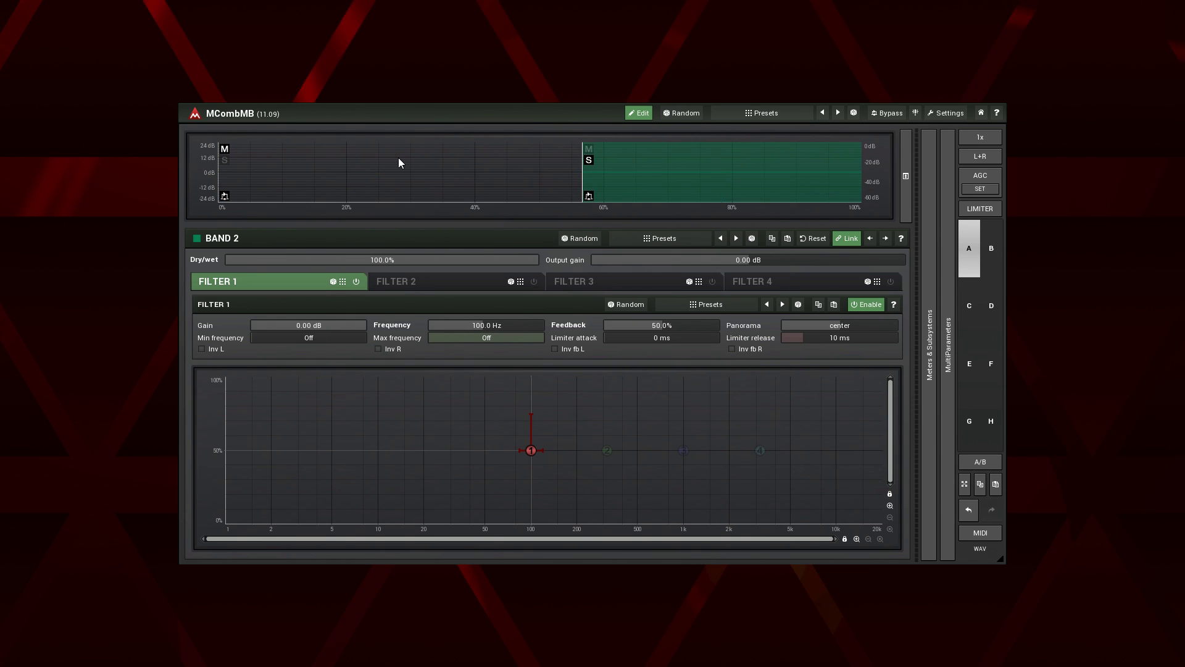
double_click(358, 158)
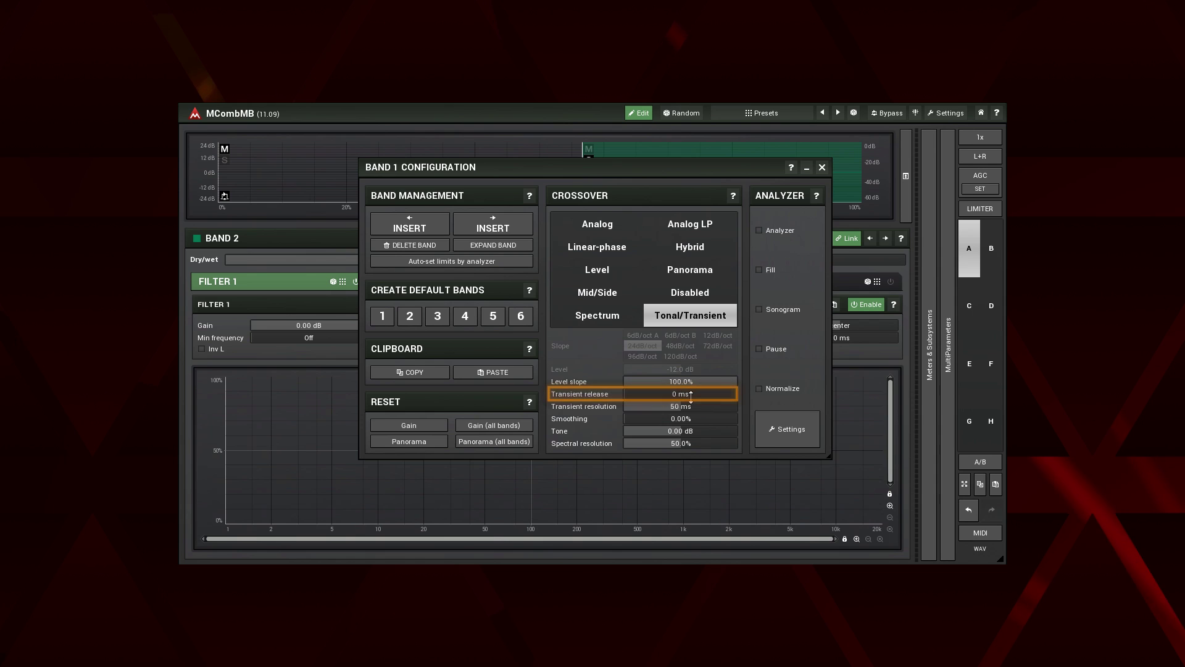
left_click_drag(691, 395, 691, 382)
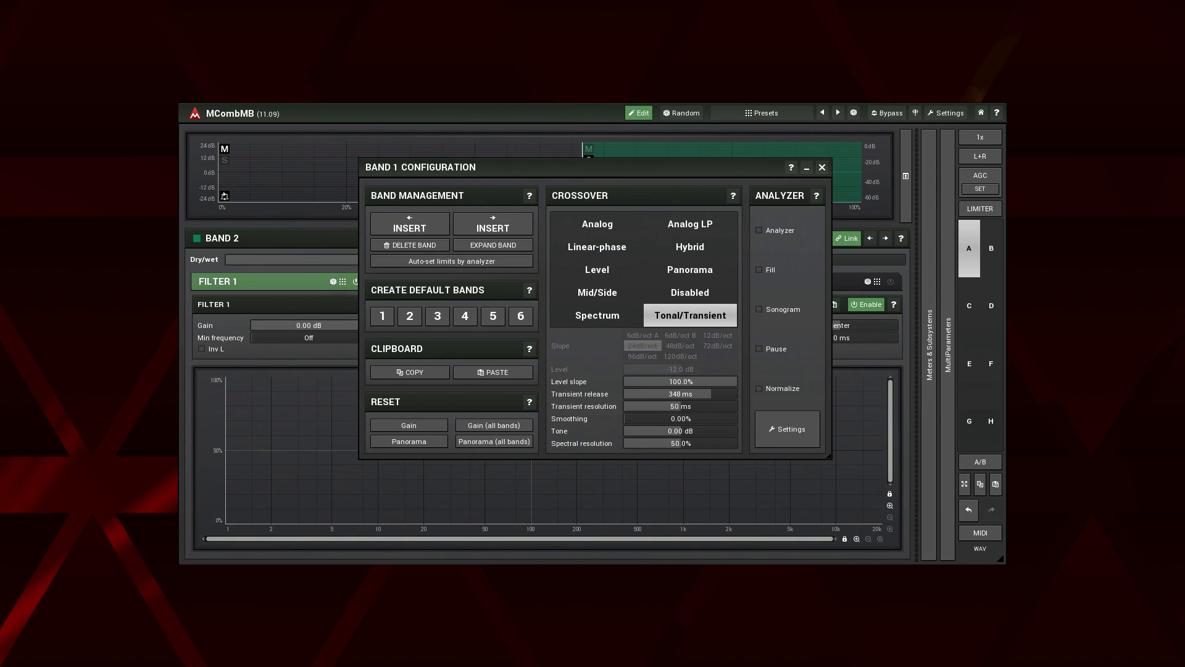
left_click_drag(691, 394, 691, 422)
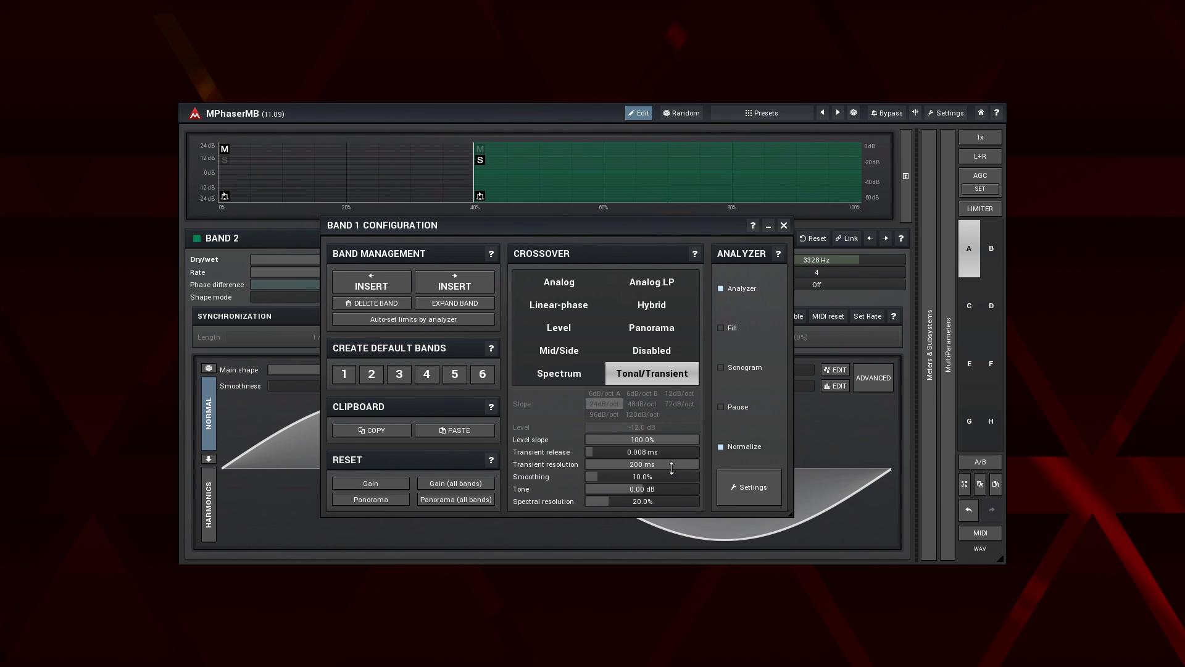
- Lower the Transient resolution from 200 ms to about 63 ms
left_click_drag(672, 469, 672, 494)
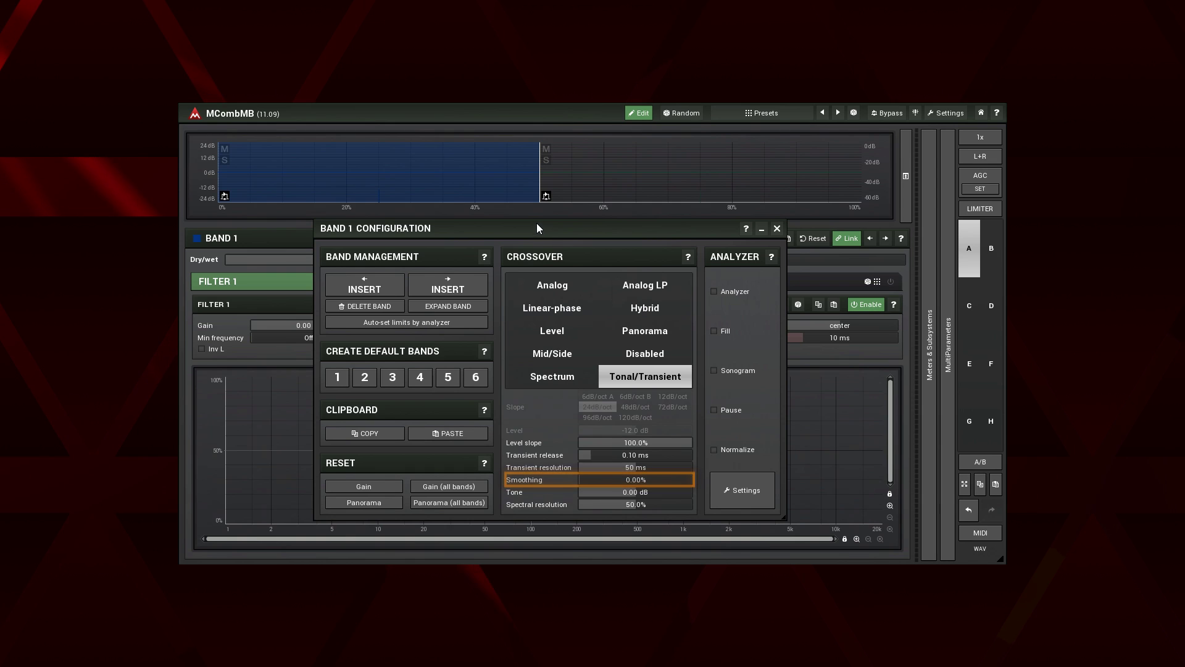
- Solo band 1, then raise the Tonal/Transient Smoothing slider in stages to 67.6%
left_click(225, 160)
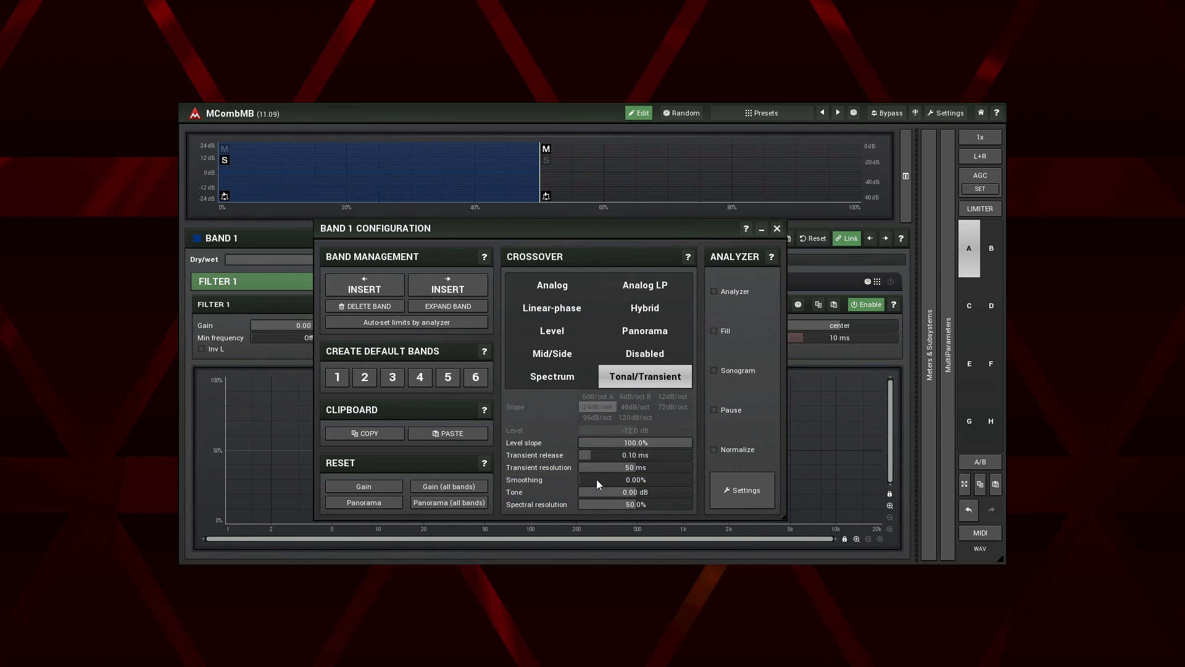
left_click_drag(597, 479, 596, 468)
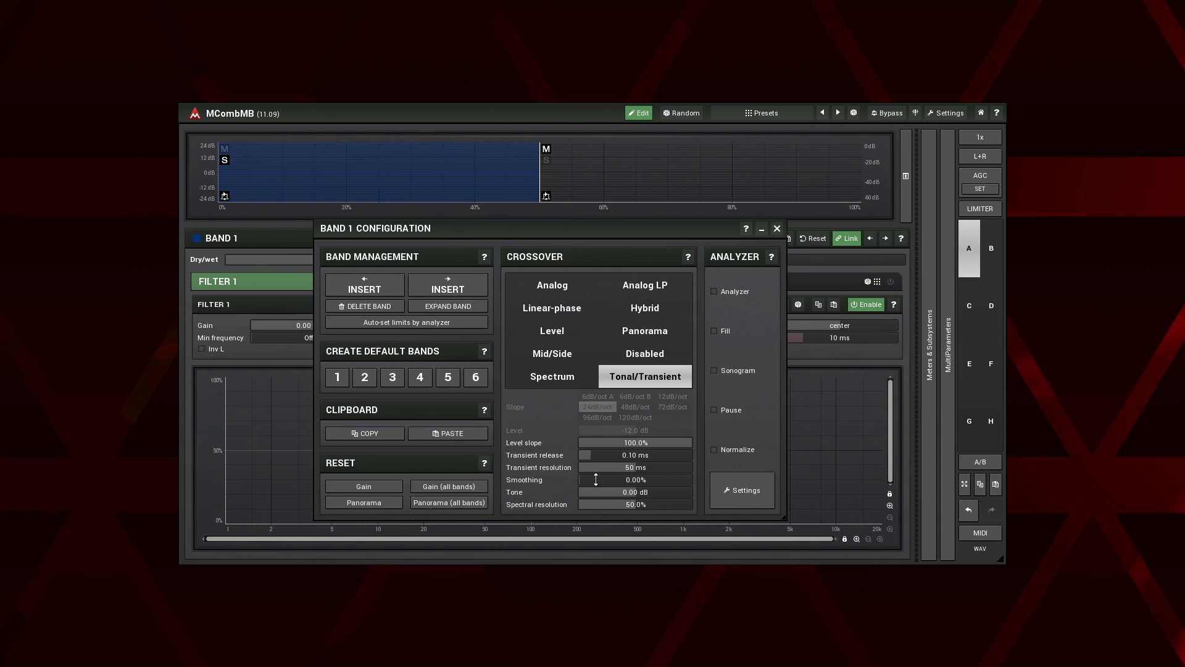
left_click_drag(597, 479, 596, 477)
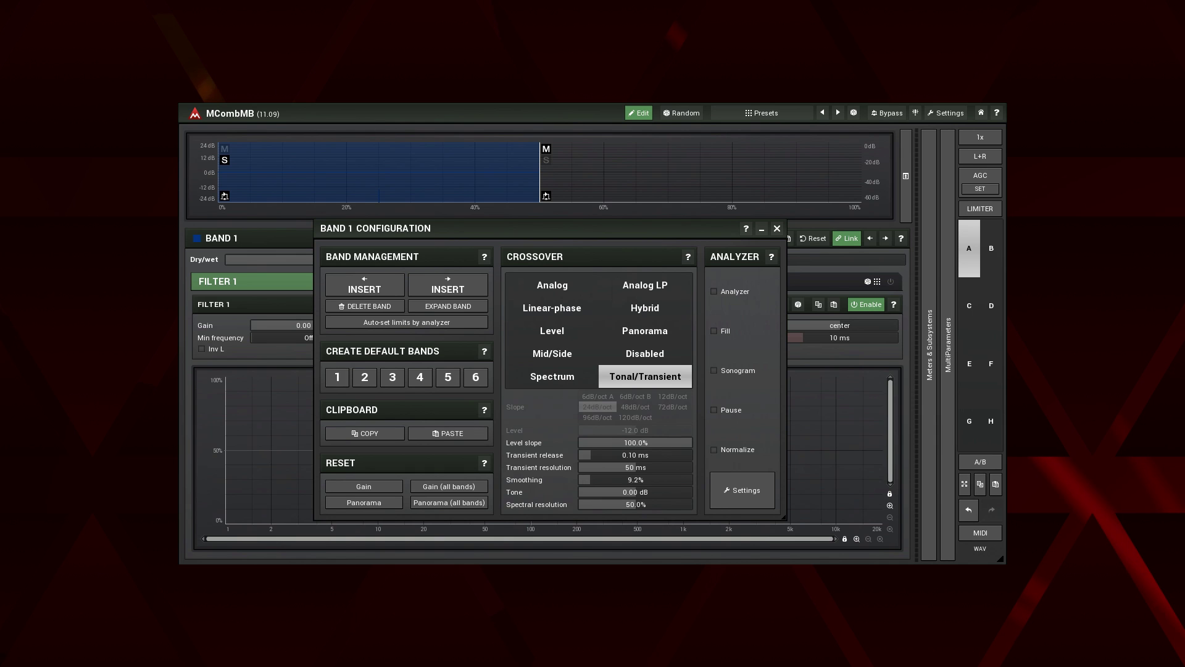
left_click_drag(596, 477, 597, 441)
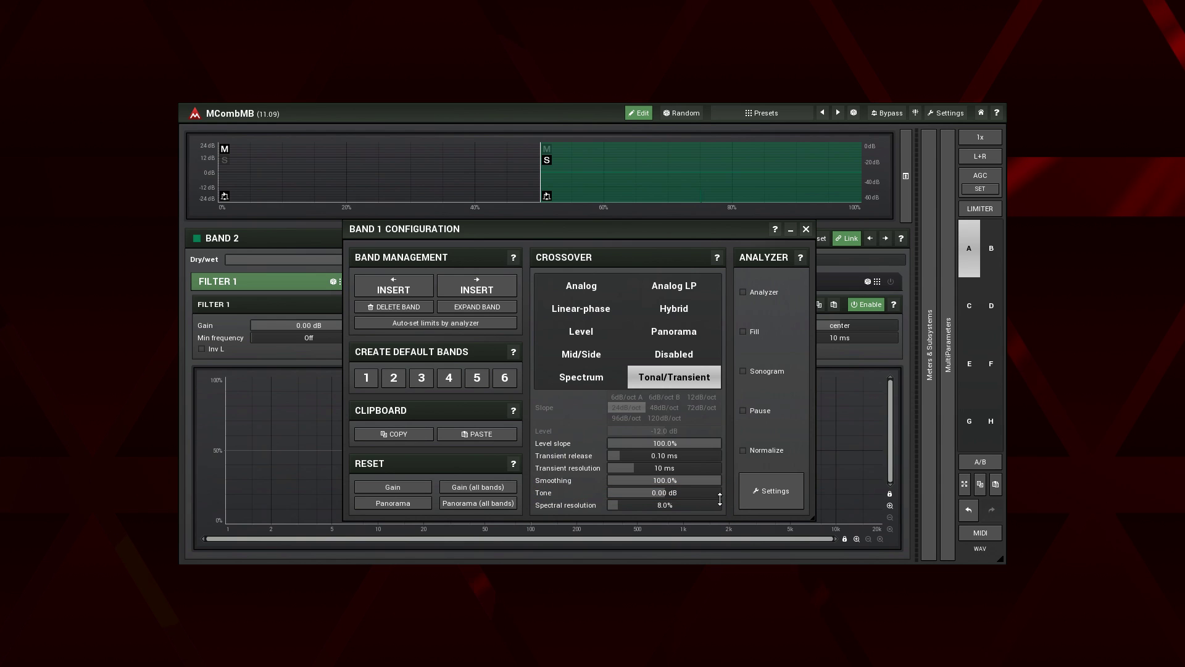
- Raise band 2's crossover tone above 0.00 dB
mouse_move(718, 493)
left_mouse_down()
mouse_move(718, 476)
mouse_move(715, 494)
left_mouse_up()
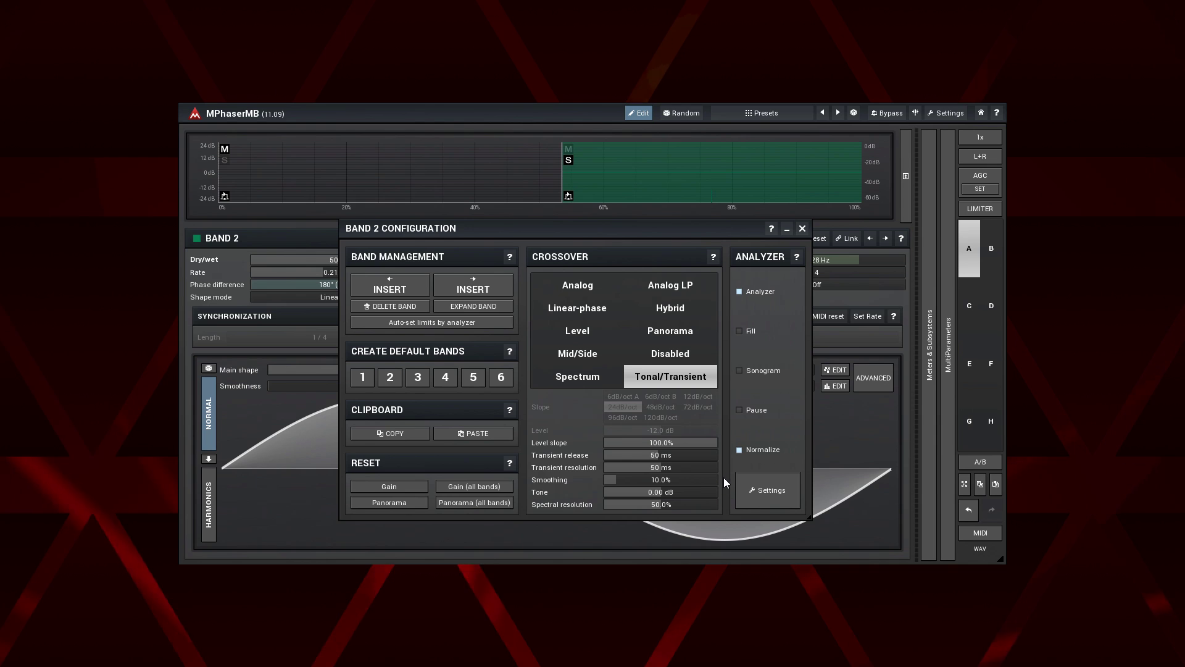
- Lower band 2's crossover spectral resolution below 50%, then reset it to 50.0%
left_click_drag(701, 502, 701, 518)
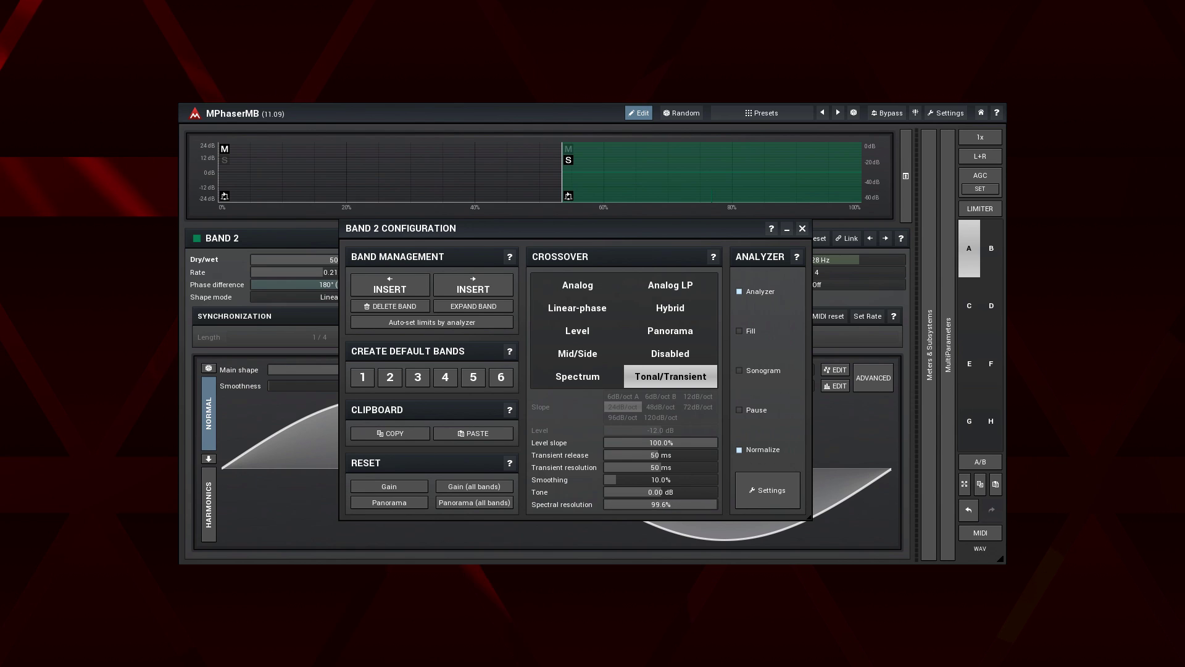
double_click(701, 504)
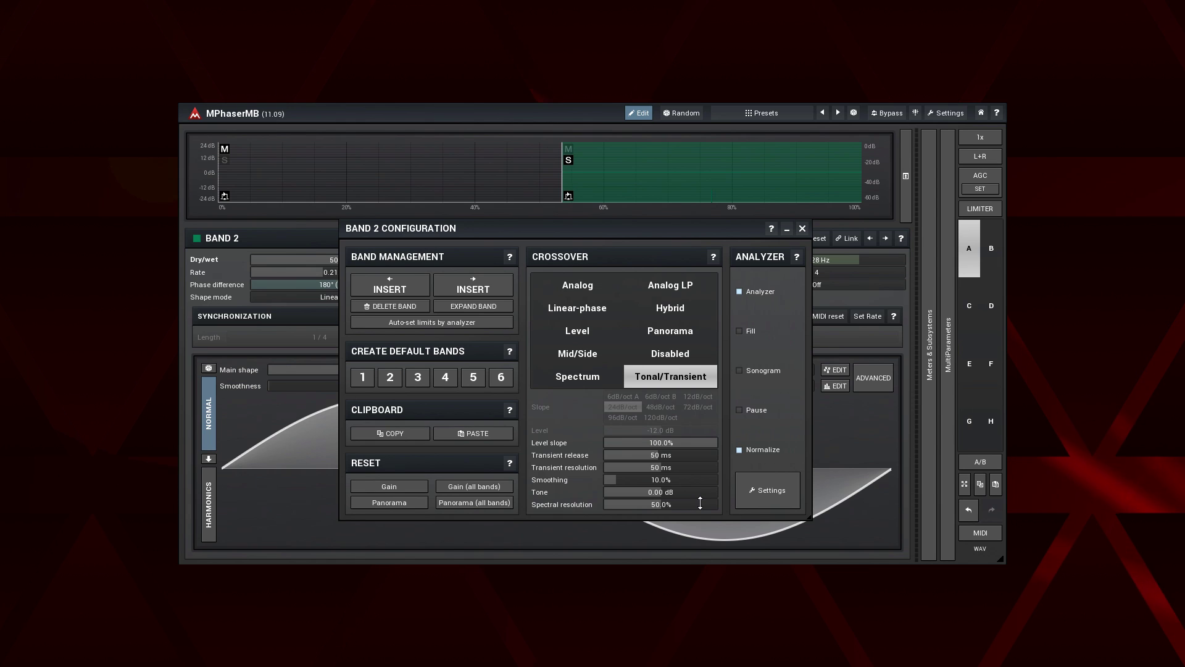
- Close the Band 2 Configuration window and switch off band 2's S (solo) button
left_click(802, 228)
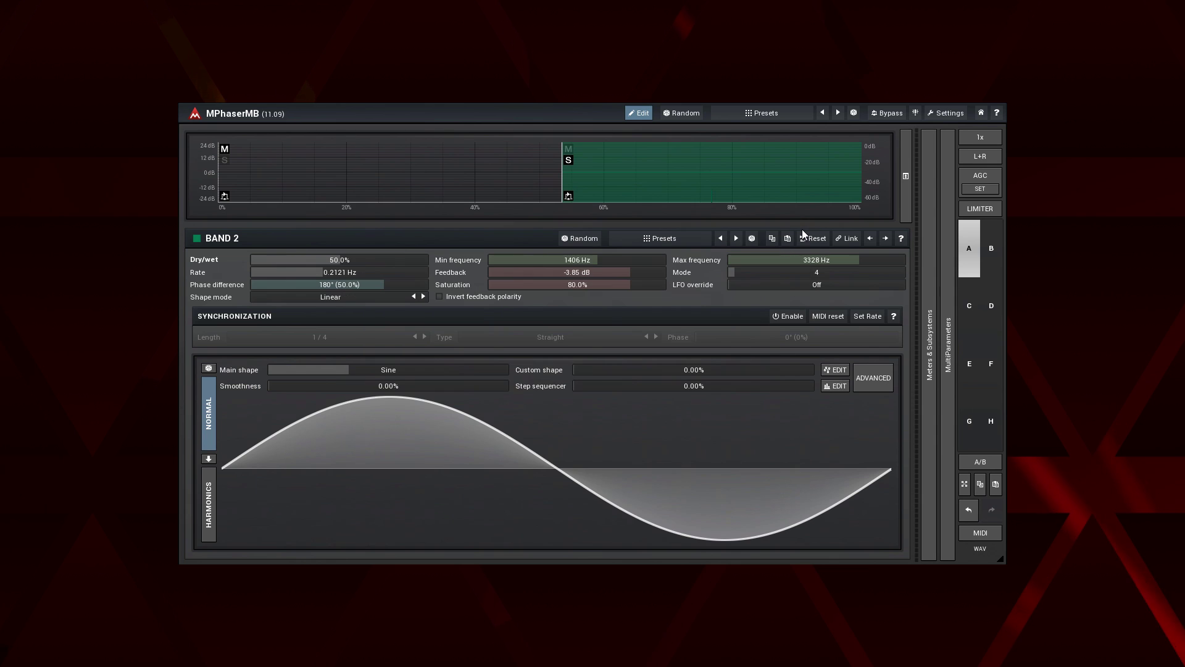
left_click(569, 161)
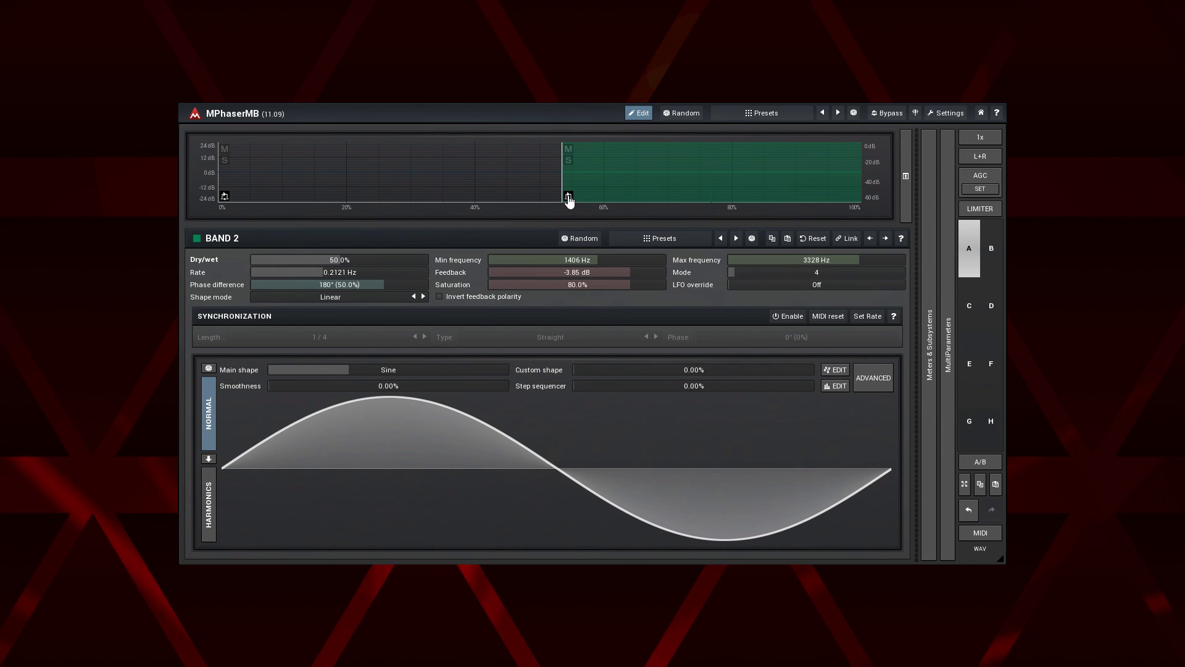